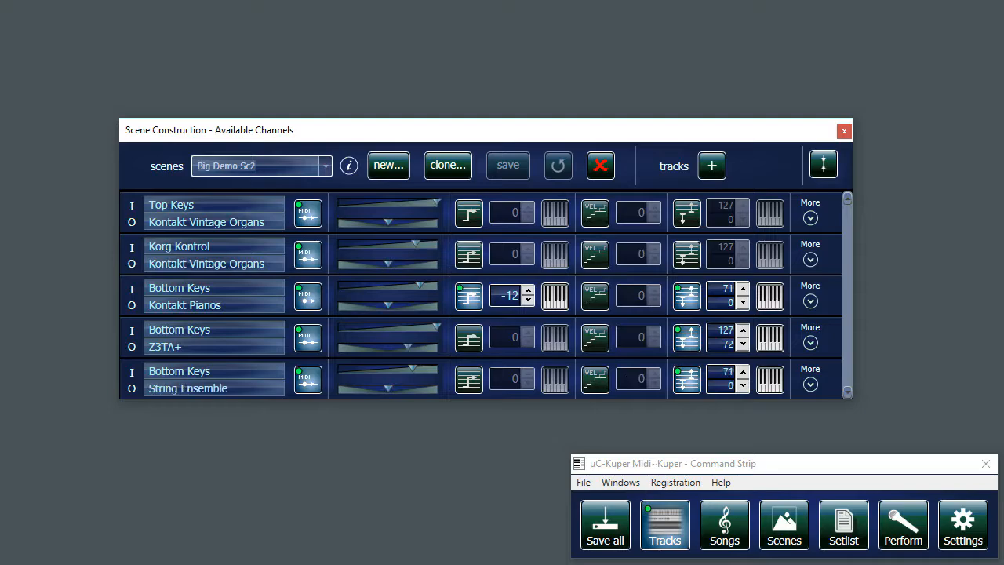
{"action": "key", "text": "Down"}
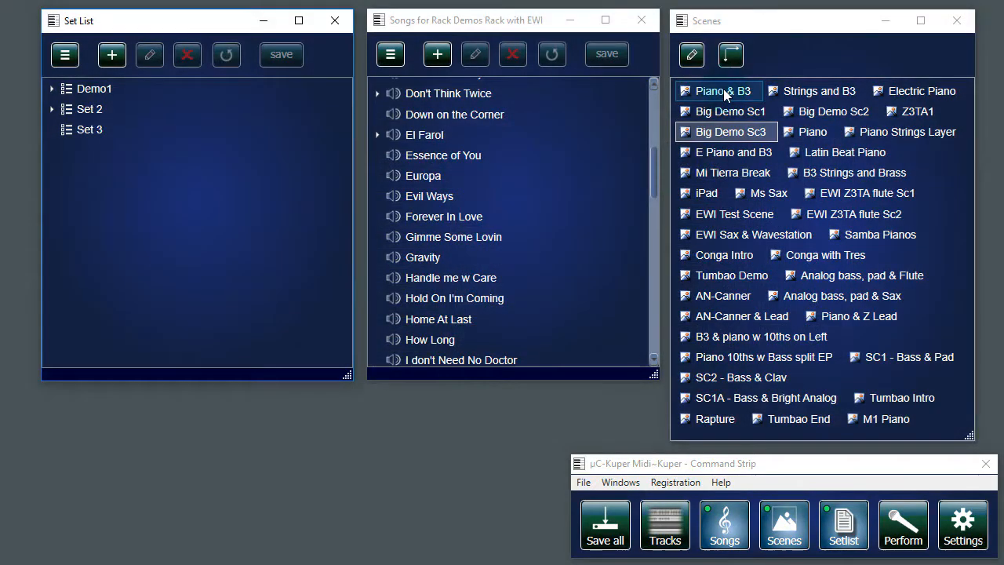
Step: Assign the scenes Piano & B3, Strings and B3, Electric Piano and Piano to Essence of You, Europa, Evil Ways and Forever In Love respectively
{"action": "left_click", "coordinate": [726, 92]}
{"action": "left_click_drag", "start_coordinate": [727, 91], "coordinate": [474, 156]}
{"action": "left_click", "coordinate": [816, 94]}
{"action": "left_click_drag", "start_coordinate": [816, 94], "coordinate": [416, 195]}
{"action": "left_click_drag", "start_coordinate": [918, 92], "coordinate": [444, 234]}
{"action": "left_click_drag", "start_coordinate": [808, 132], "coordinate": [460, 273]}
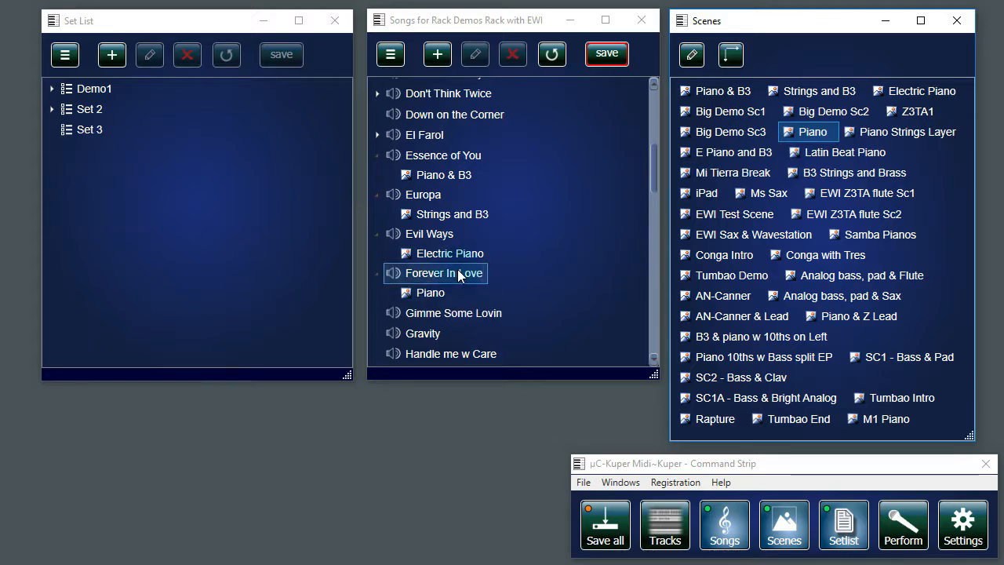
Step: Add the songs Essence of You, Europa, Evil Ways and Forever In Love to Set 3
{"action": "left_click", "coordinate": [437, 160]}
{"action": "left_click_drag", "start_coordinate": [437, 161], "coordinate": [96, 138]}
{"action": "left_click_drag", "start_coordinate": [416, 195], "coordinate": [147, 161]}
{"action": "left_click", "coordinate": [416, 235]}
{"action": "left_click_drag", "start_coordinate": [417, 236], "coordinate": [126, 178]}
{"action": "left_click", "coordinate": [441, 274]}
{"action": "left_click_drag", "start_coordinate": [441, 274], "coordinate": [120, 195]}
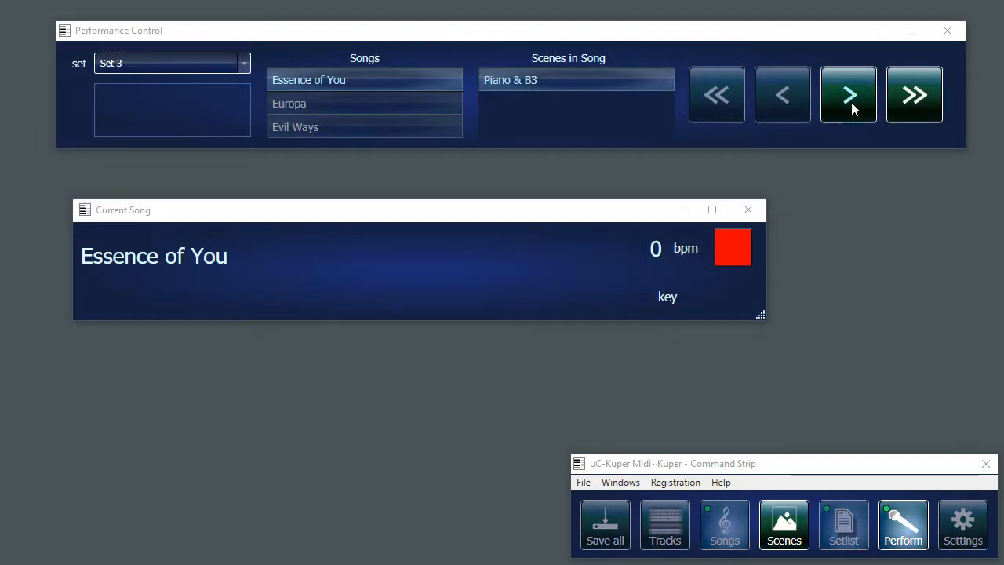
Step: Advance the Set 3 performance song by song from Essence of You to Forever In Love
{"action": "left_click", "coordinate": [852, 103]}
{"action": "left_click", "coordinate": [852, 102]}
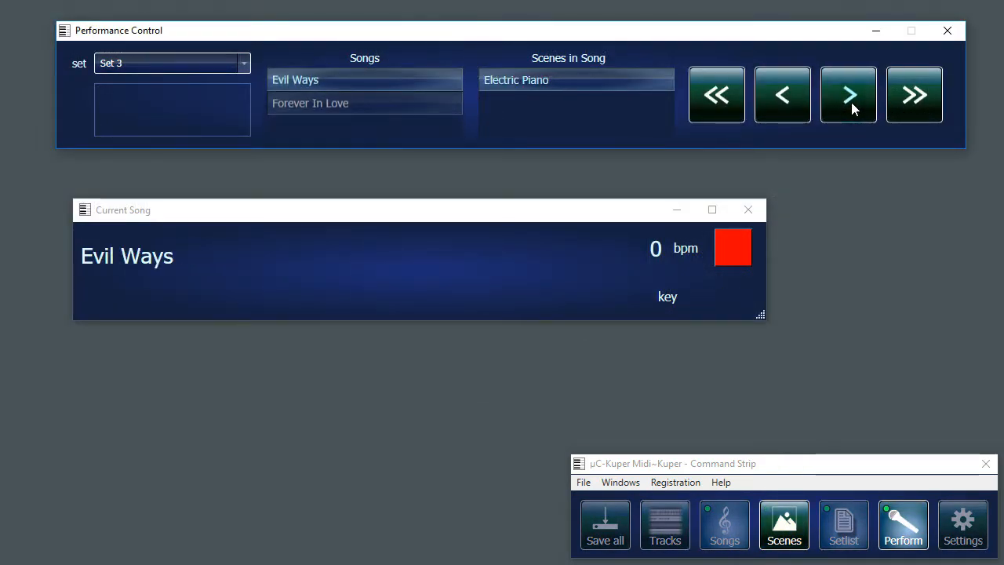
{"action": "left_click", "coordinate": [852, 102]}
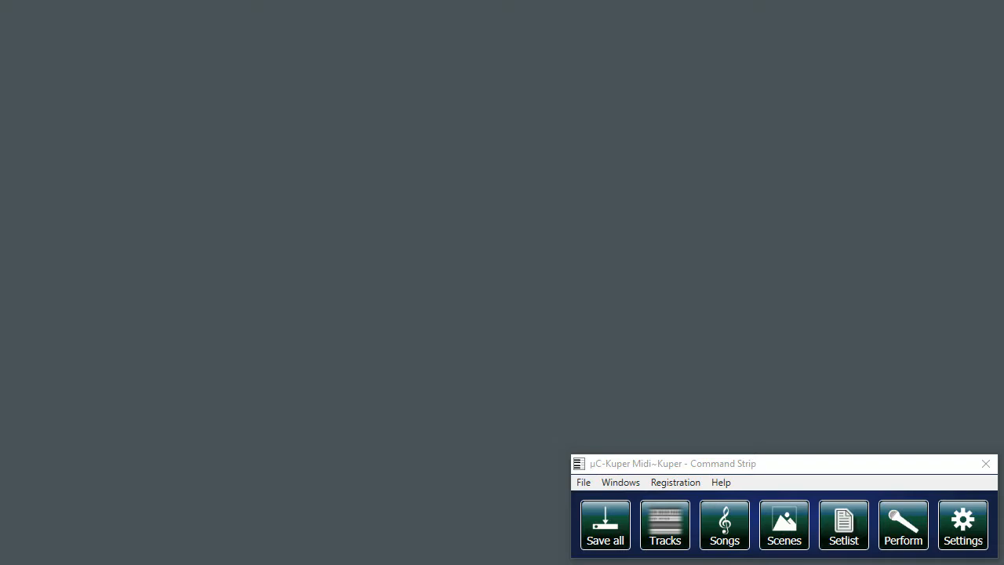
Step: Create a new scene named Demo Layer in the track editor
{"action": "left_click", "coordinate": [665, 522]}
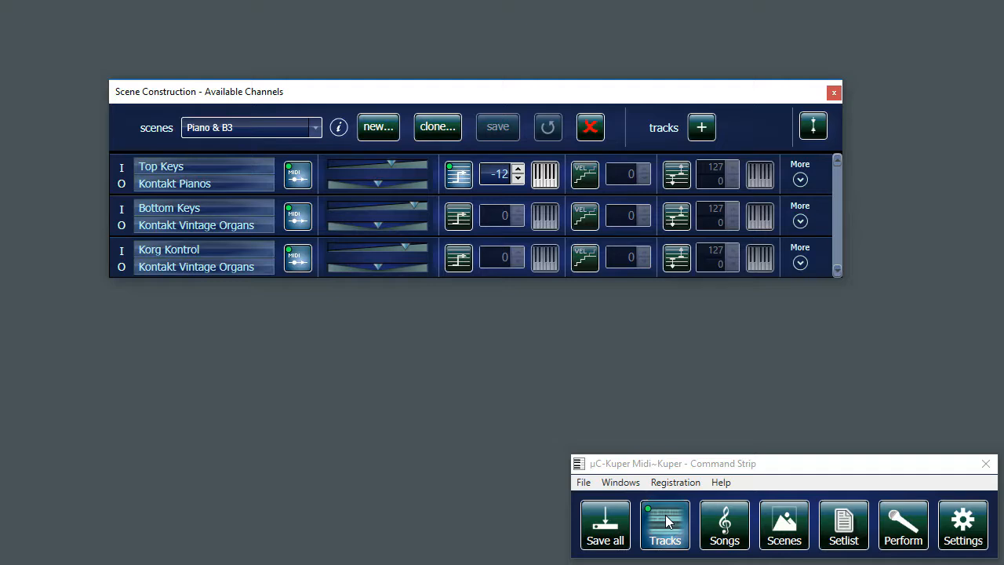
{"action": "left_click", "coordinate": [377, 126]}
{"action": "left_click", "coordinate": [388, 116]}
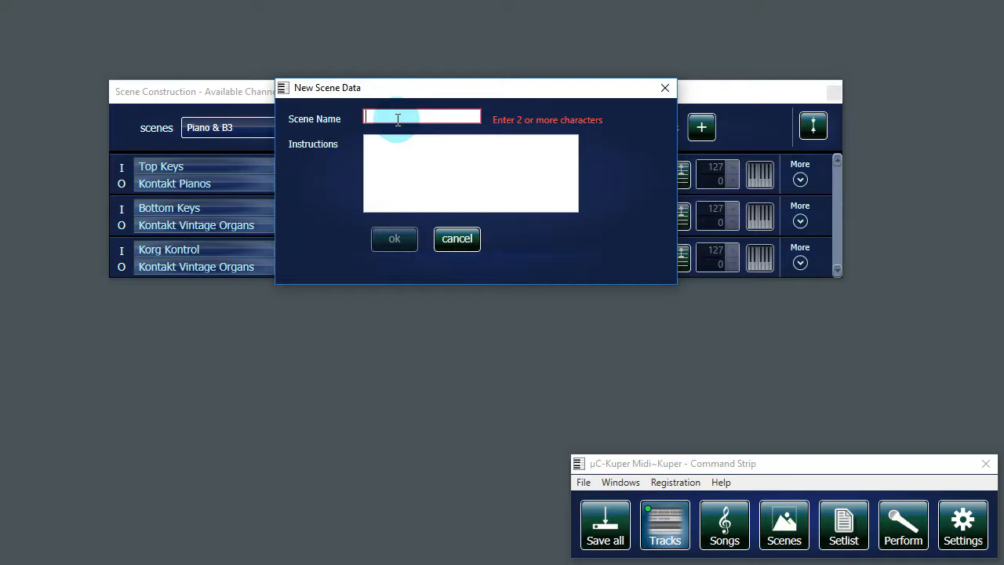
{"action": "type", "text": "Demo Layer"}
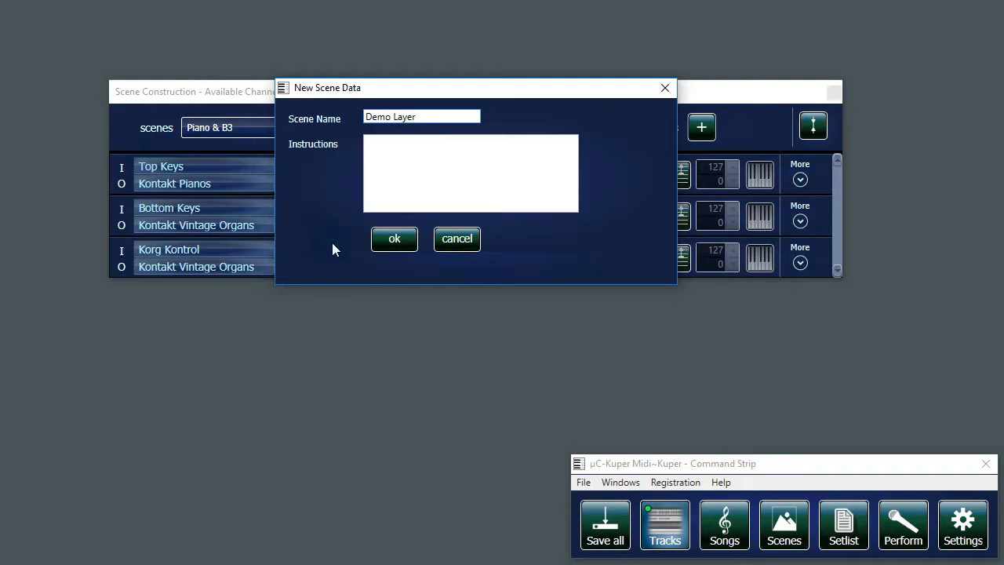
{"action": "left_click", "coordinate": [390, 241]}
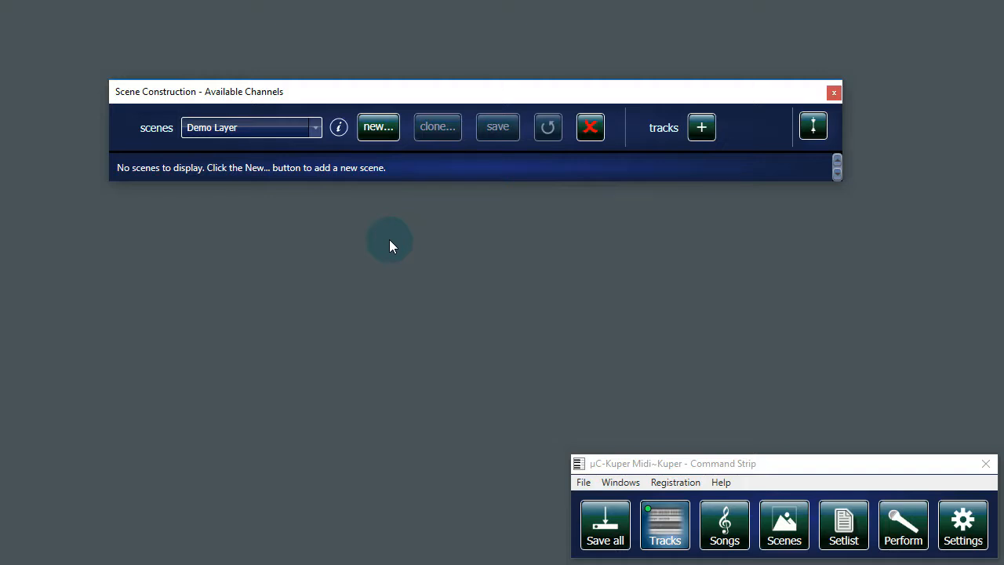
Step: Add a track to the Demo Layer scene with Top Keys as controller source and TruePianos as destination instrument
{"action": "left_click", "coordinate": [700, 130]}
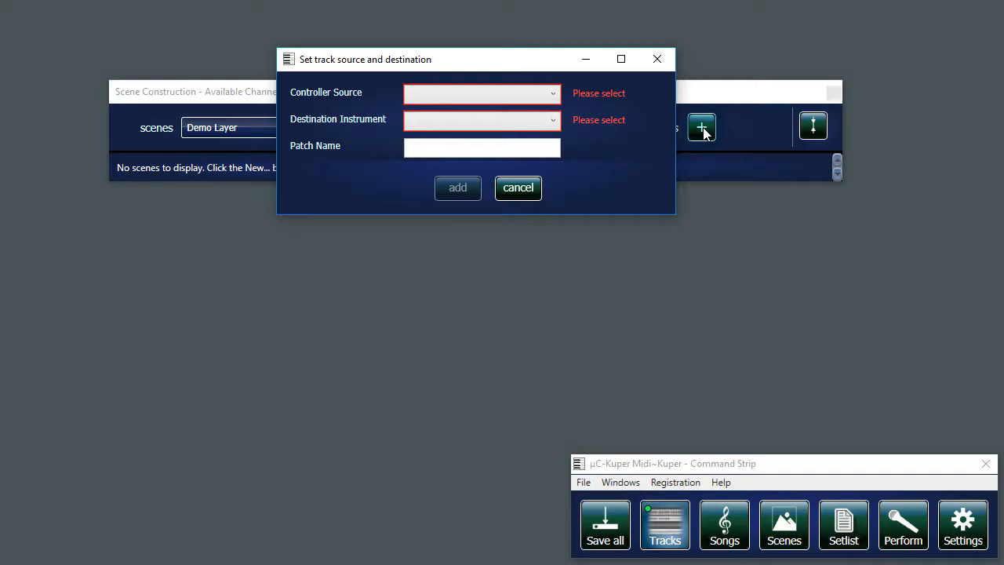
{"action": "left_click", "coordinate": [544, 96]}
{"action": "left_click", "coordinate": [532, 113]}
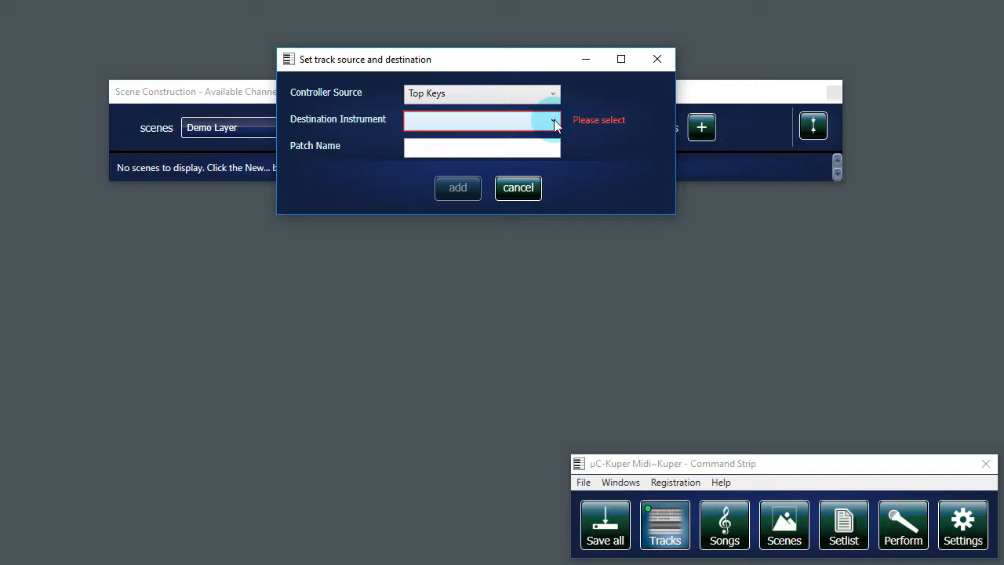
{"action": "left_click", "coordinate": [554, 122]}
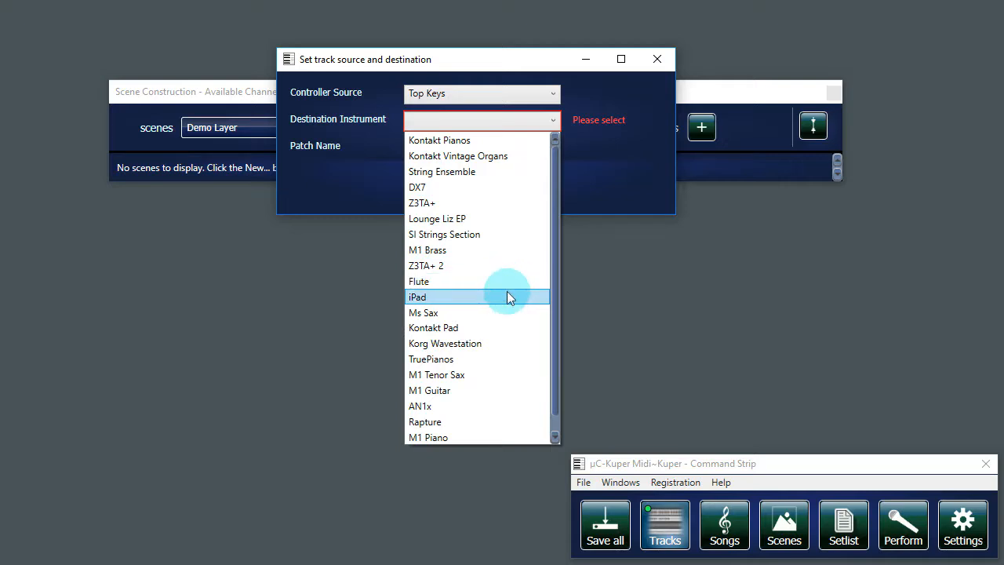
{"action": "left_click", "coordinate": [492, 358]}
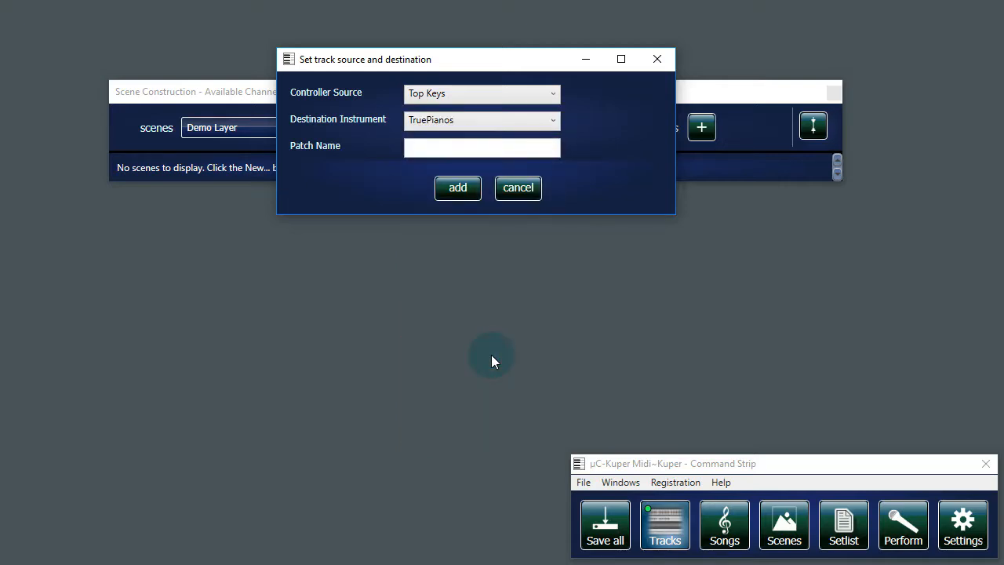
{"action": "left_click", "coordinate": [461, 192]}
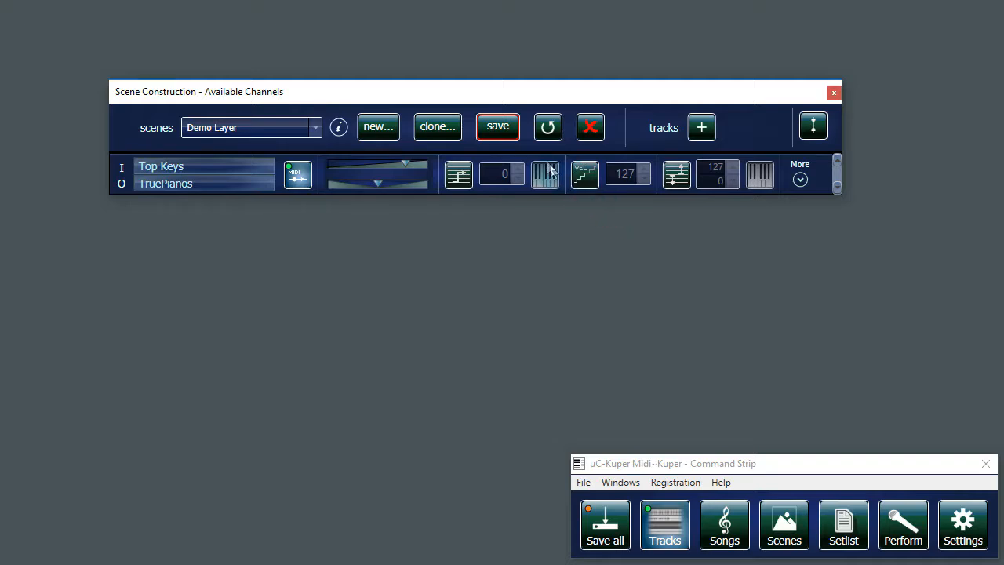
Step: Add a second track that routes Top Keys to the String Ensemble instrument
{"action": "left_click", "coordinate": [701, 127]}
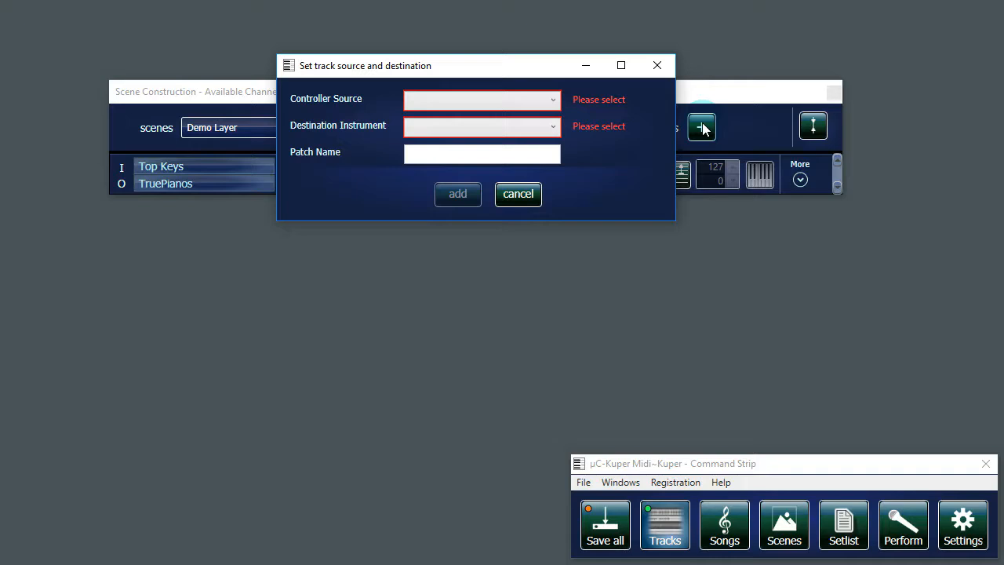
{"action": "left_click", "coordinate": [553, 100]}
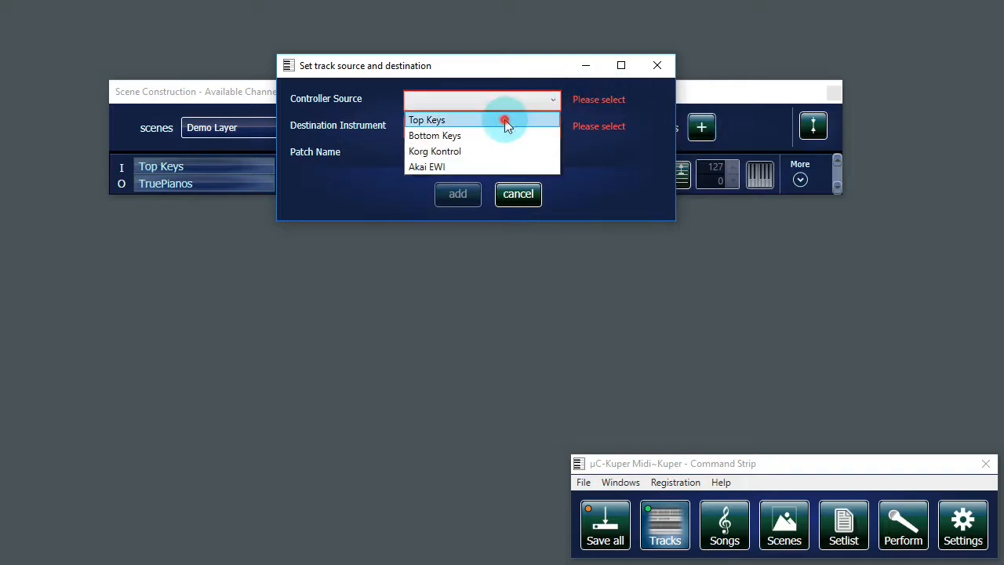
{"action": "left_click", "coordinate": [506, 120]}
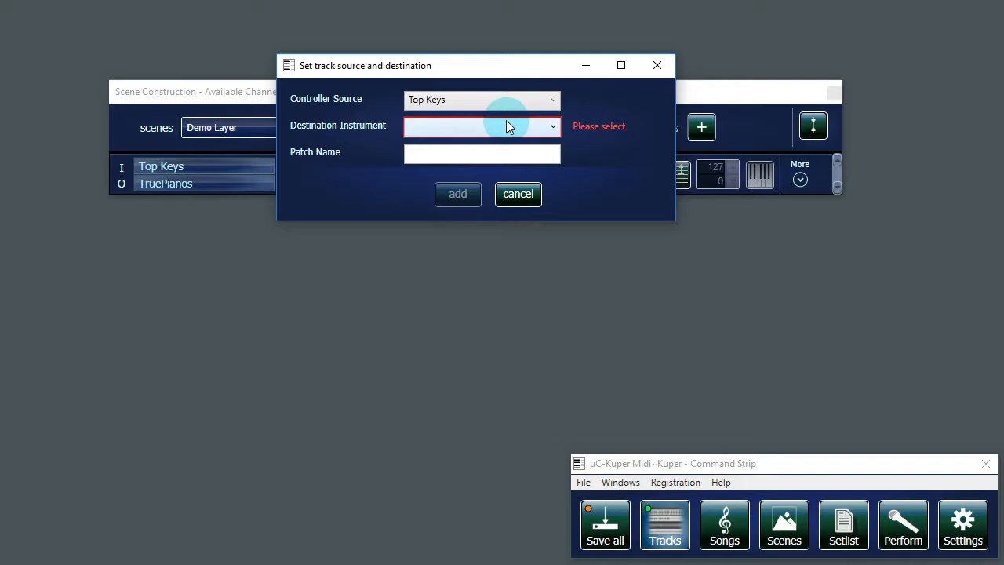
{"action": "left_click", "coordinate": [554, 130]}
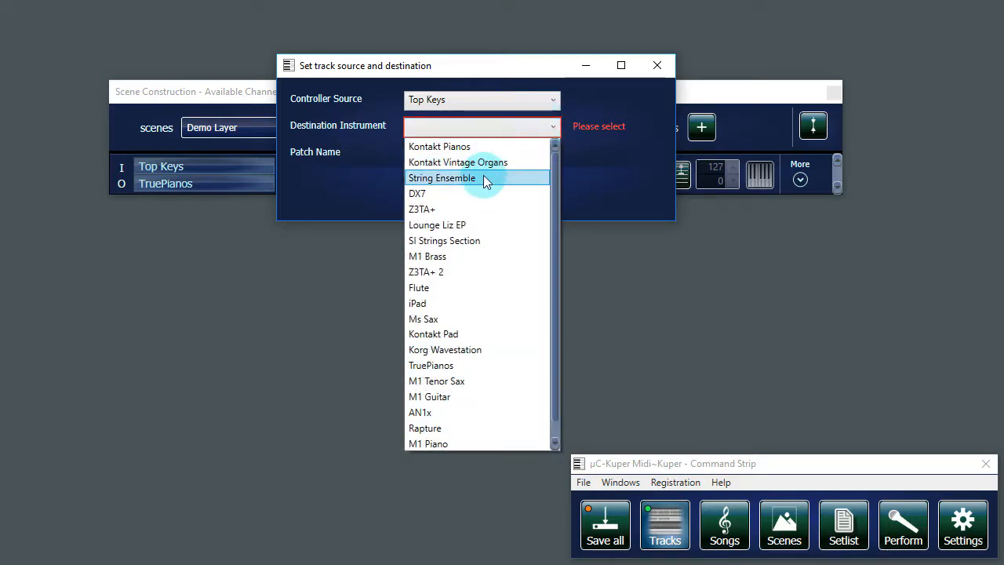
{"action": "left_click", "coordinate": [485, 179]}
{"action": "left_click", "coordinate": [449, 194]}
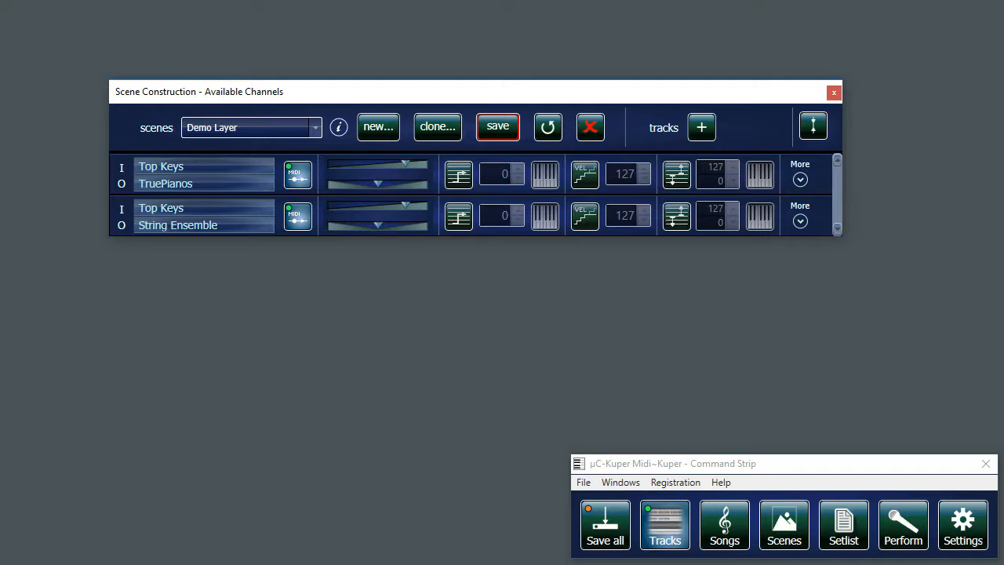
Step: Enable transposition on the String Ensemble track and set it to 12 using keyboard entry
{"action": "left_click", "coordinate": [467, 222]}
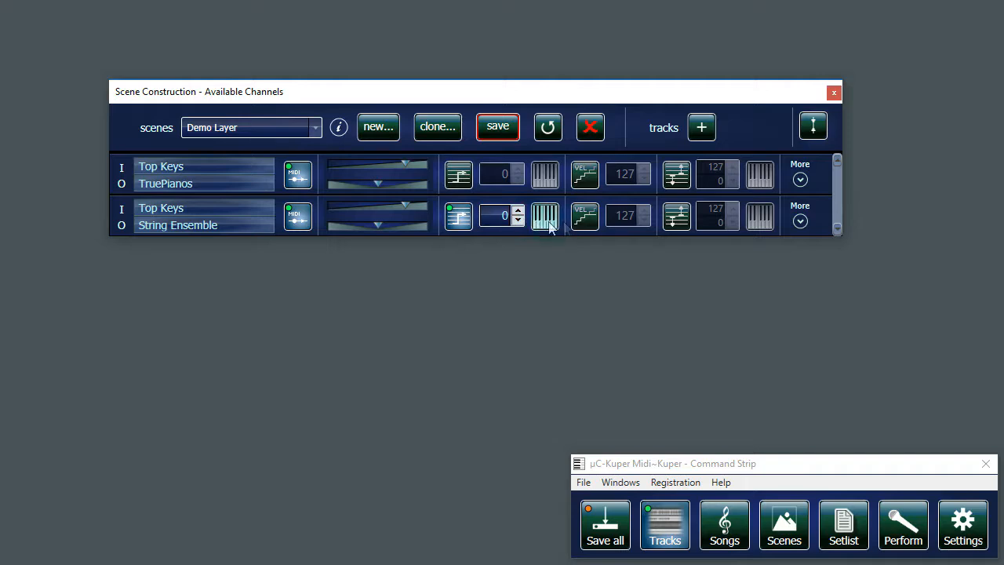
{"action": "left_click", "coordinate": [543, 218]}
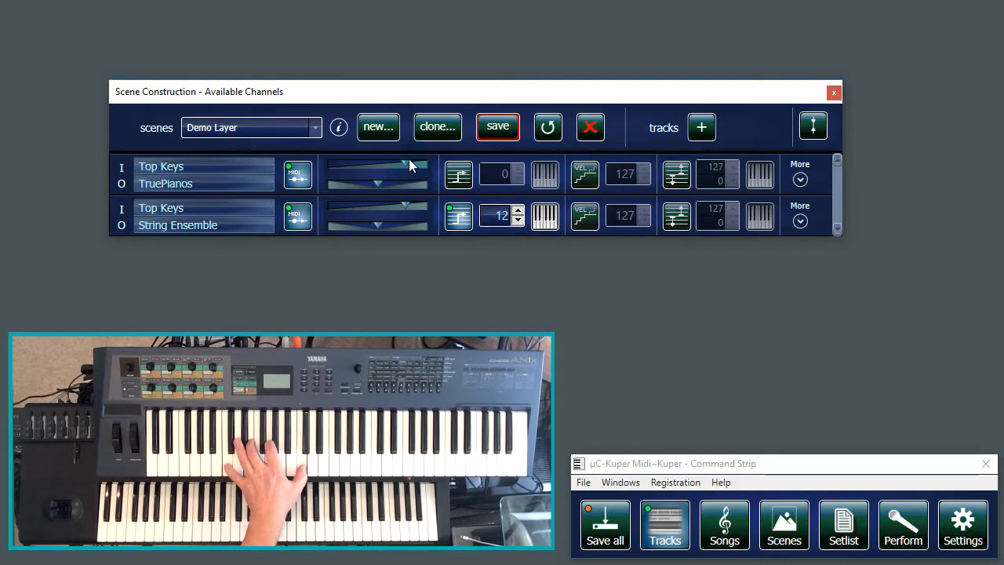
Step: Test the balance by lowering and restoring each track's volume, leaving TruePianos slightly louder than before
{"action": "left_click_drag", "start_coordinate": [405, 163], "coordinate": [357, 165]}
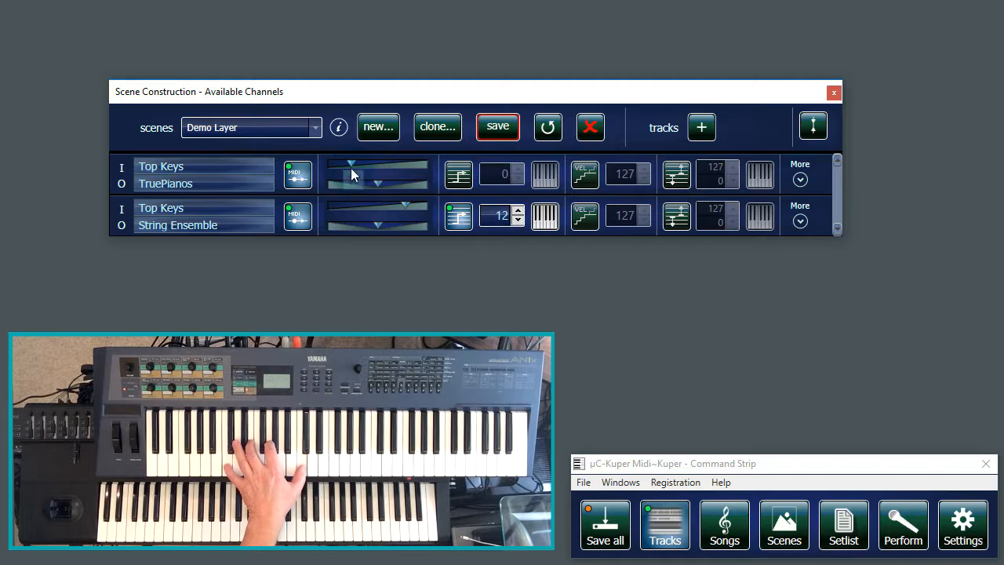
{"action": "left_click_drag", "start_coordinate": [352, 167], "coordinate": [419, 164]}
{"action": "left_click_drag", "start_coordinate": [406, 207], "coordinate": [349, 207]}
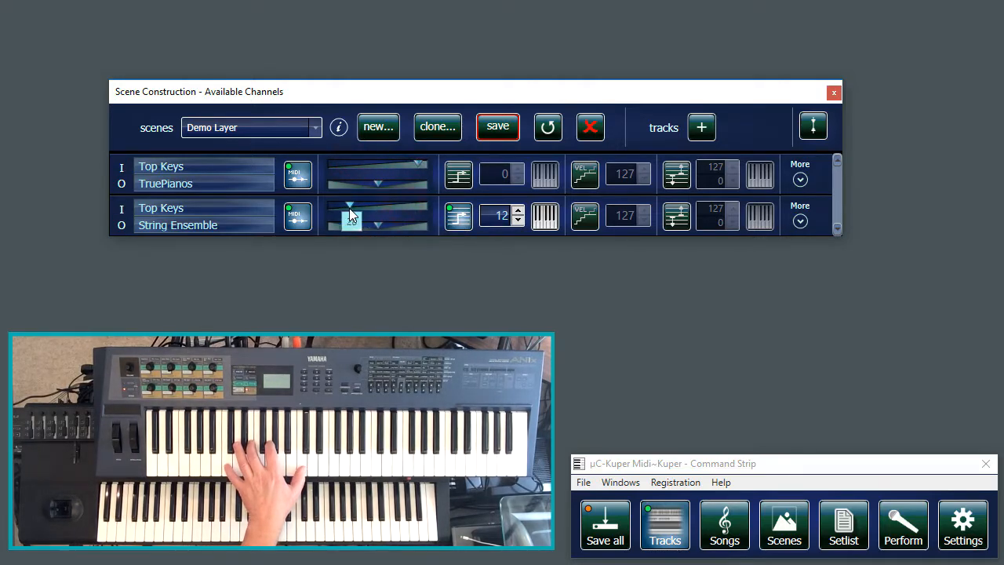
{"action": "left_click", "coordinate": [392, 206]}
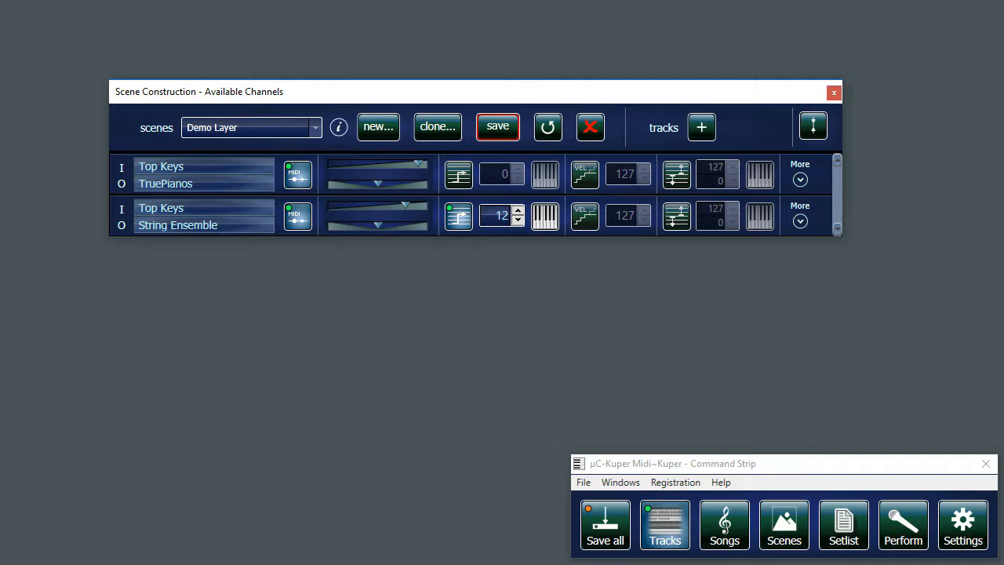
Step: Show the TruePianos track's additional controls and briefly mute and solo the track to compare the sound
{"action": "left_click", "coordinate": [801, 179]}
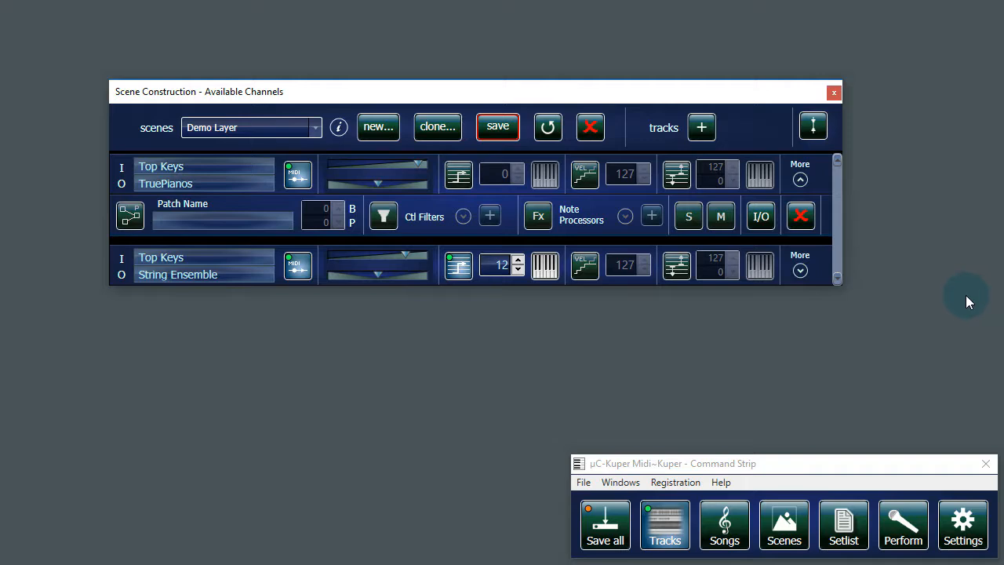
{"action": "left_click", "coordinate": [721, 217]}
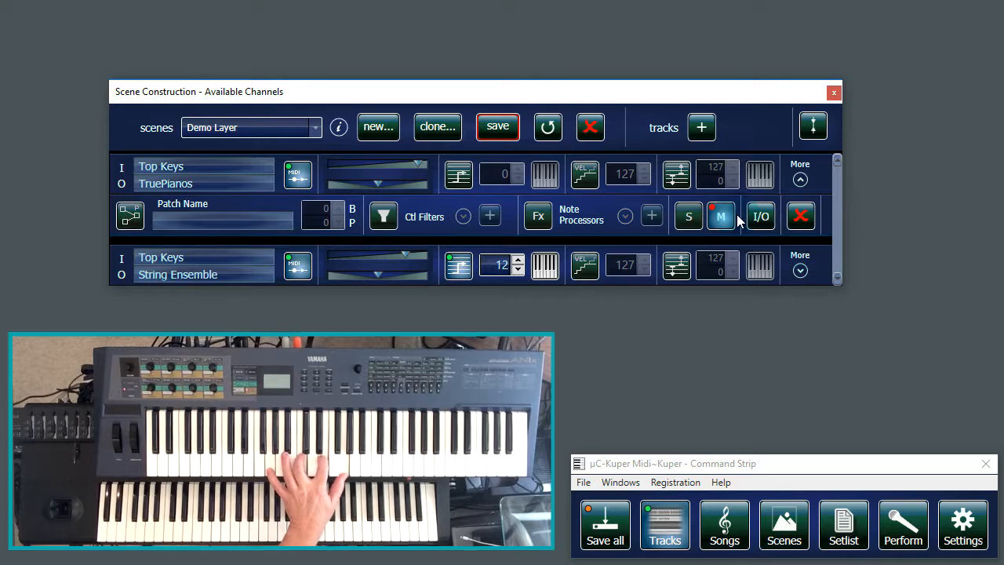
{"action": "left_click", "coordinate": [725, 220]}
{"action": "left_click", "coordinate": [689, 220]}
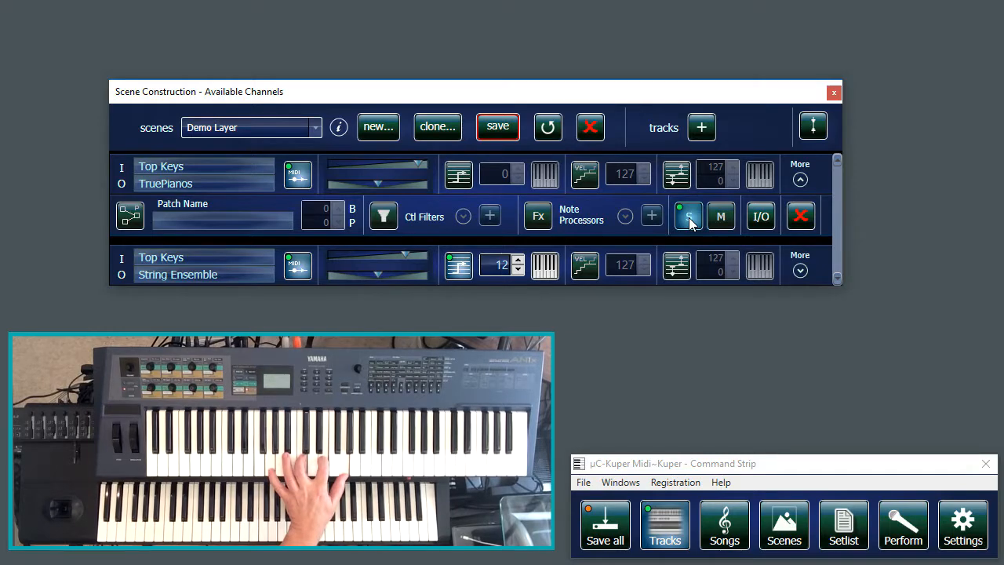
{"action": "left_click", "coordinate": [689, 219]}
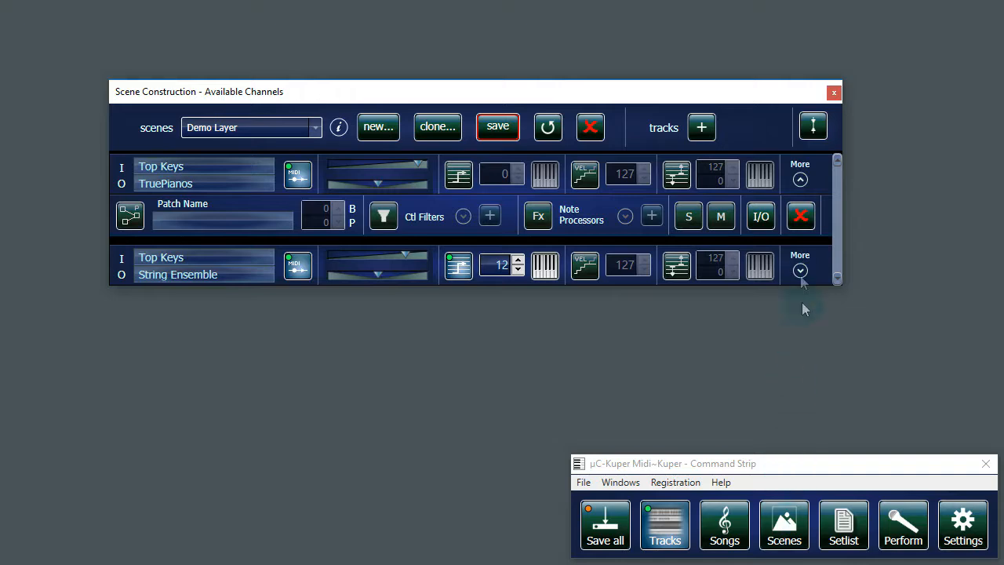
Step: Solo the String Ensemble track and limit its note range to a lowest note of 60
{"action": "left_click", "coordinate": [800, 271]}
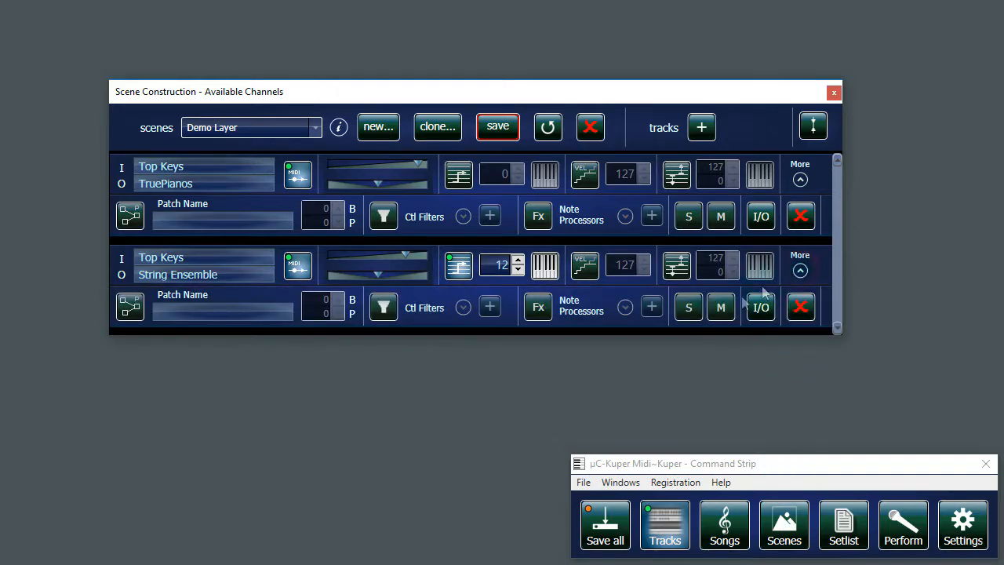
{"action": "left_click", "coordinate": [690, 307]}
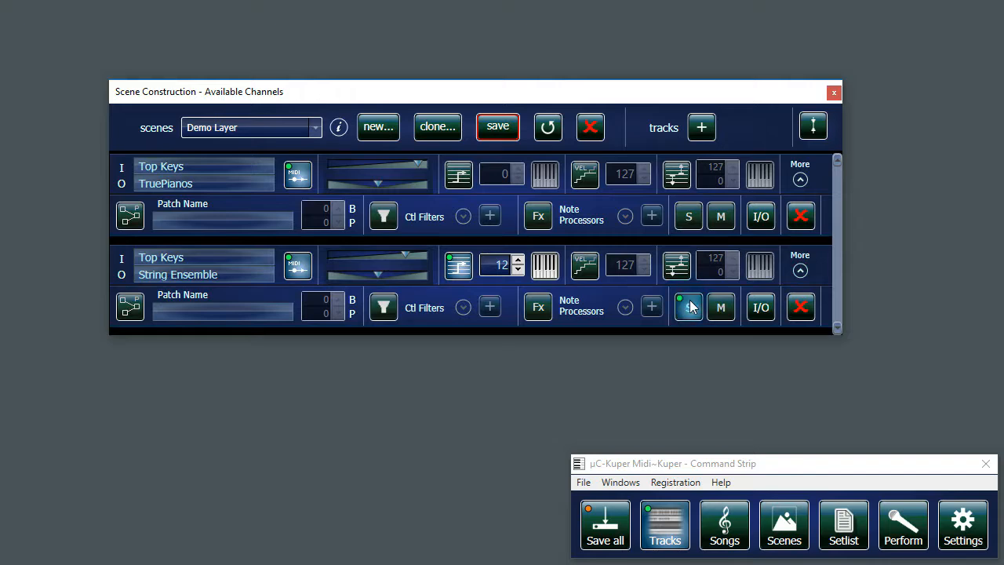
{"action": "left_click", "coordinate": [677, 265]}
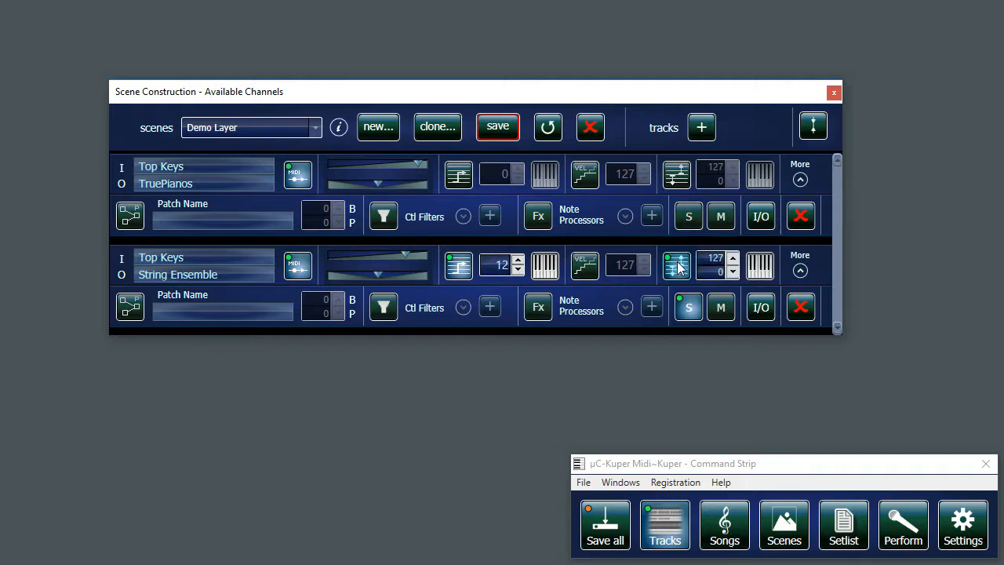
{"action": "left_click", "coordinate": [761, 266]}
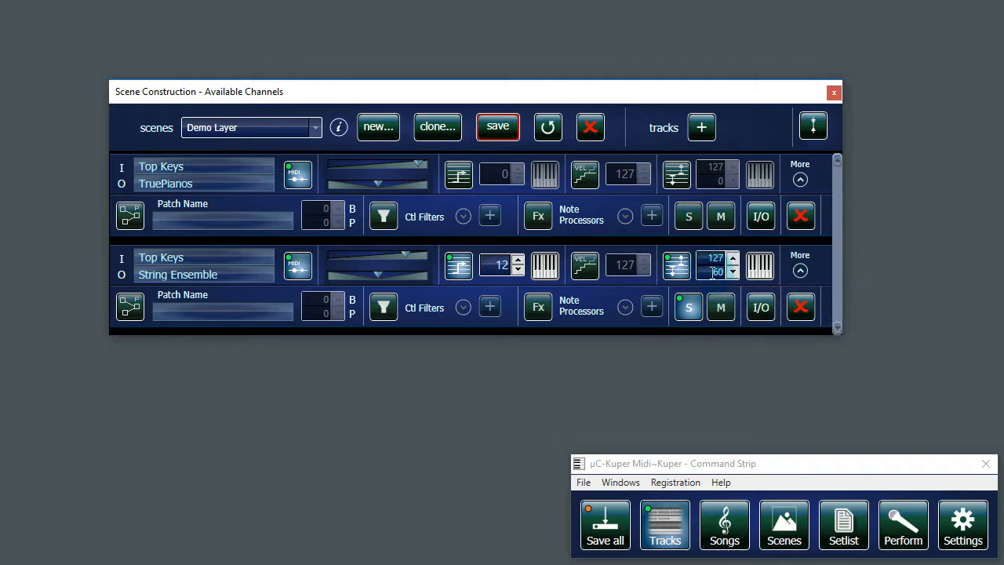
Step: Limit the TruePianos track's note range to a highest note of 59 and unsolo the String Ensemble track
{"action": "left_click", "coordinate": [678, 178]}
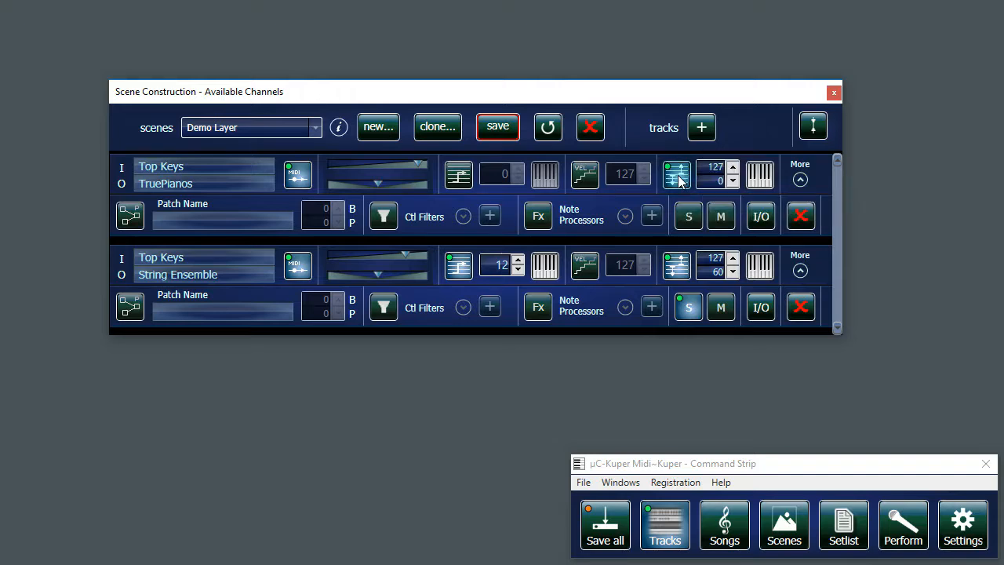
{"action": "left_click", "coordinate": [688, 307]}
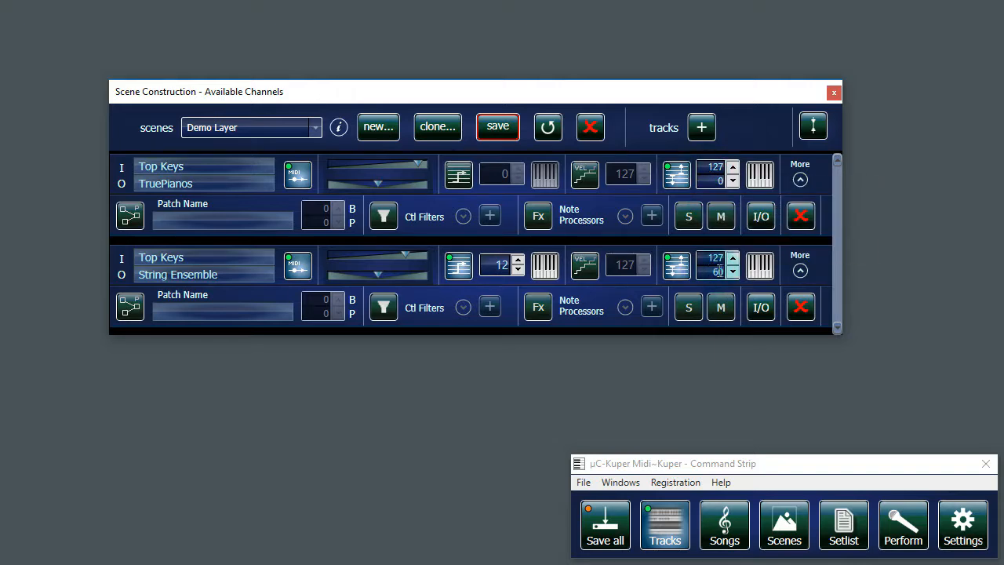
{"action": "left_click", "coordinate": [710, 167]}
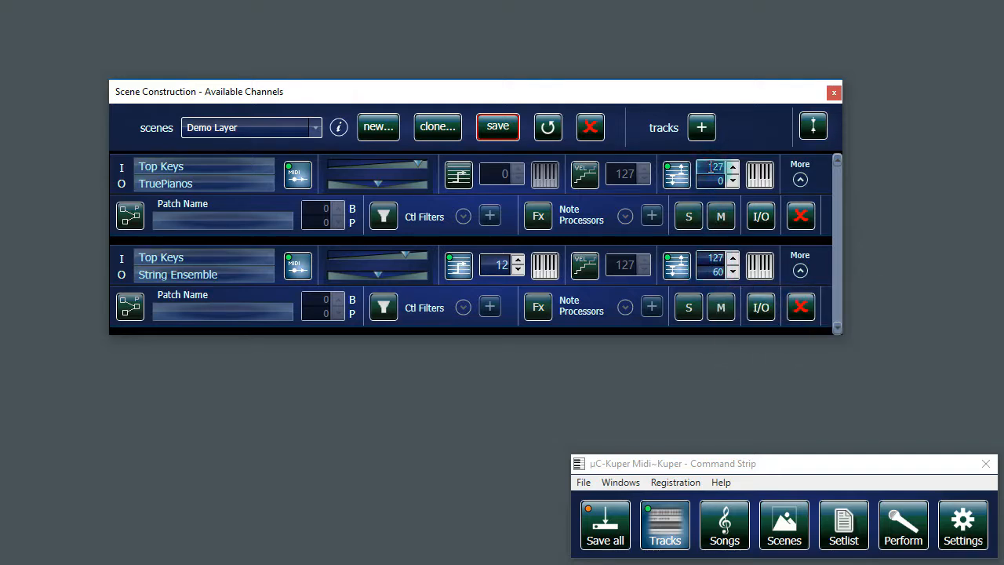
{"action": "double_click", "coordinate": [710, 167]}
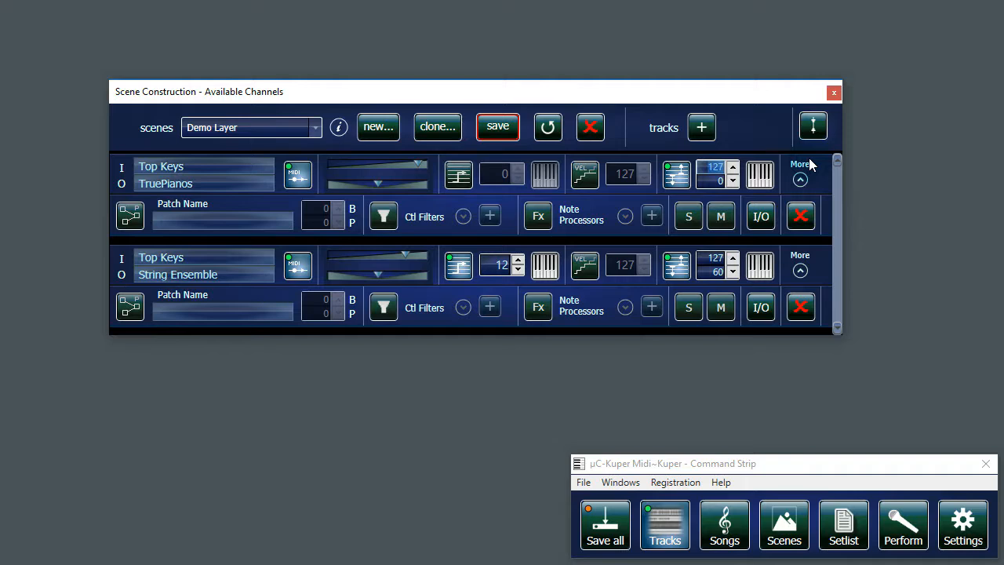
{"action": "type", "text": "59"}
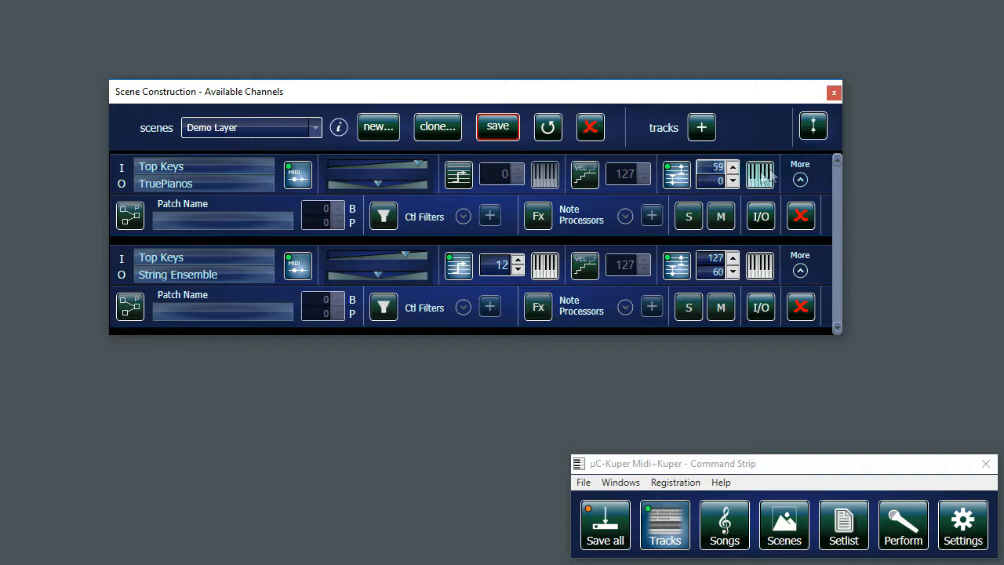
{"action": "left_click", "coordinate": [711, 180]}
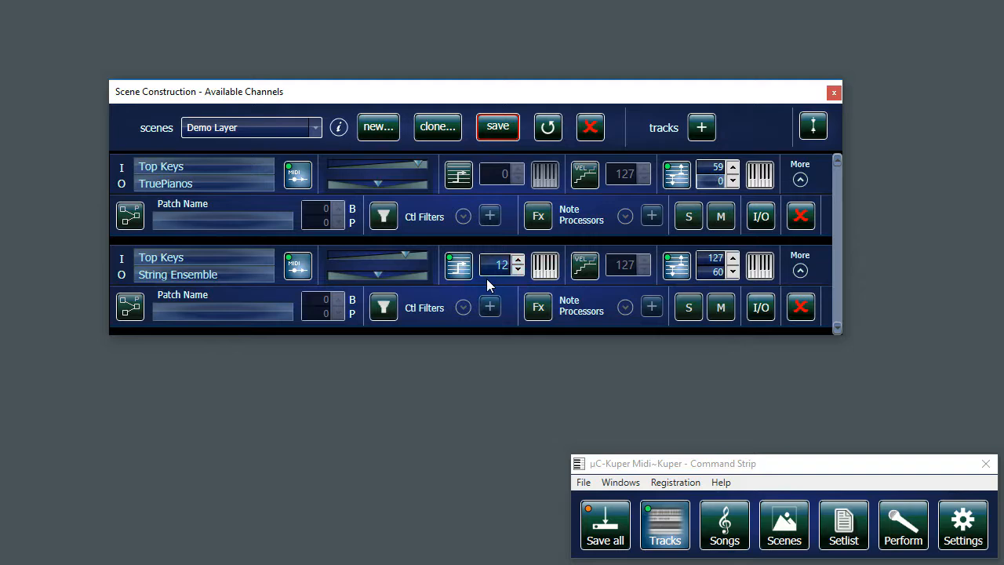
Step: Turn the String Ensemble transposition off and back on, and start keyboard entry for its transposition amount
{"action": "left_click", "coordinate": [457, 267]}
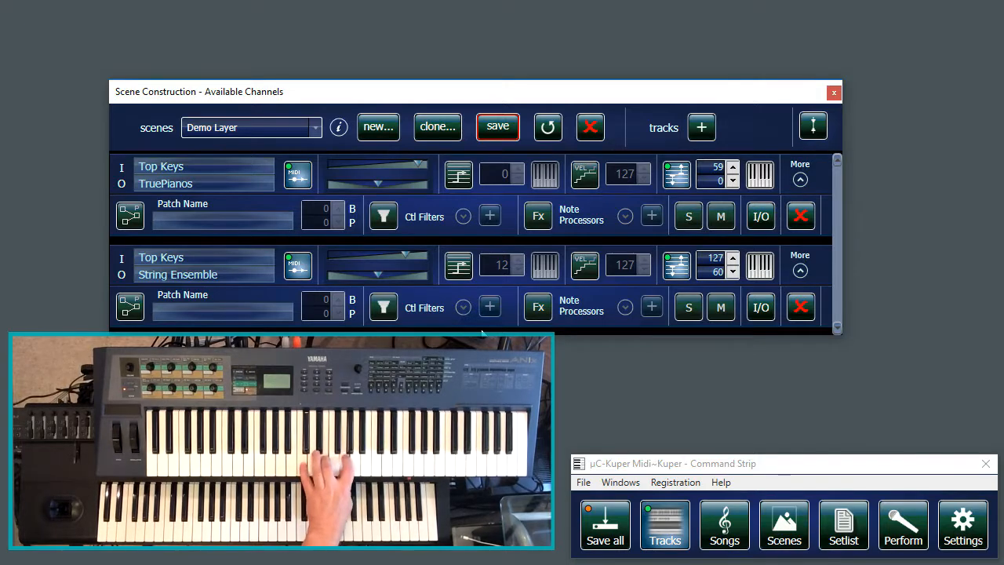
{"action": "left_click", "coordinate": [459, 267]}
{"action": "left_click", "coordinate": [546, 273]}
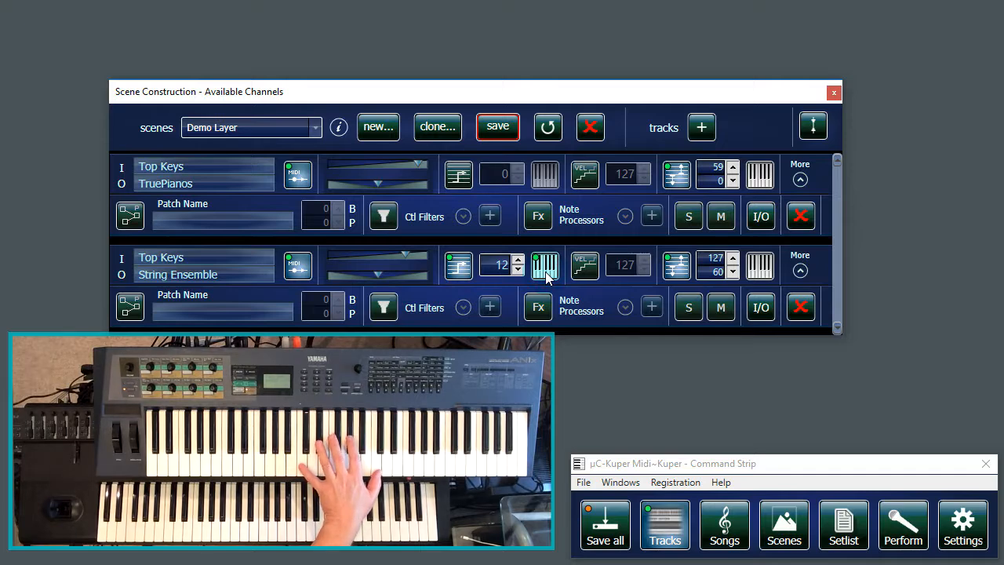